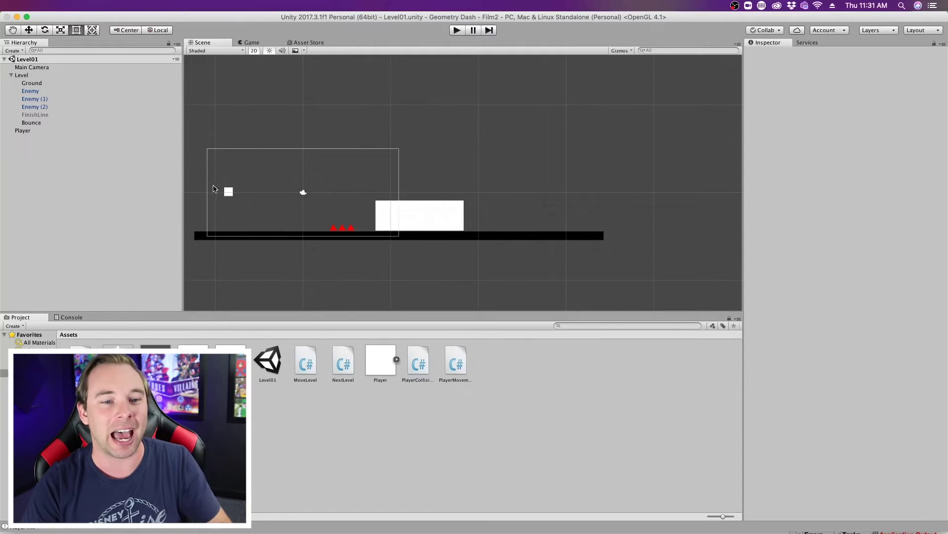
# Inspect the Player and the white Bounce block, then clear the selection
pyautogui.click(228, 193)
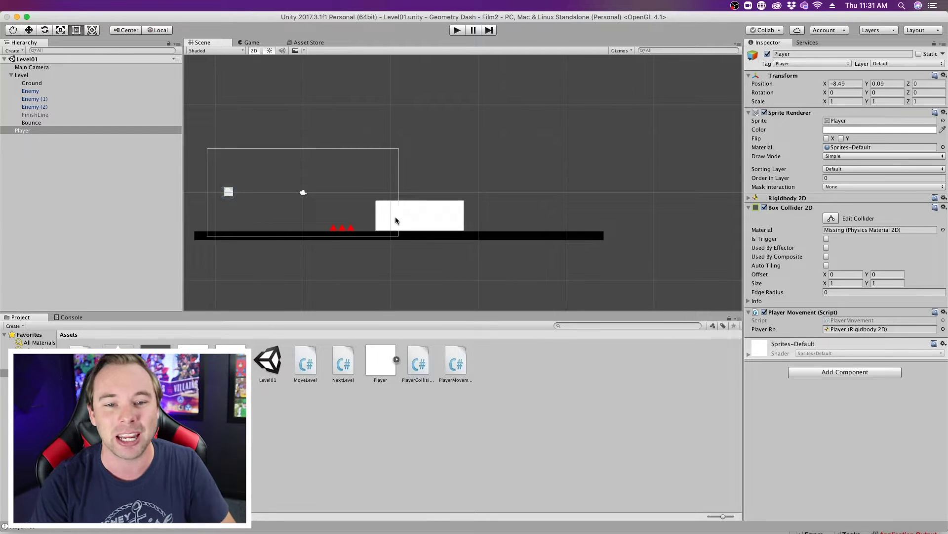
pyautogui.click(417, 213)
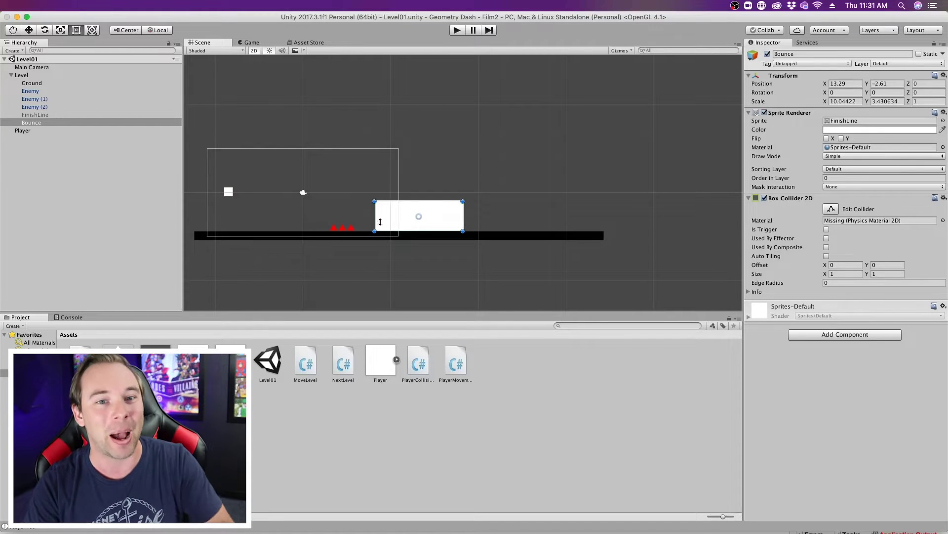
pyautogui.click(229, 192)
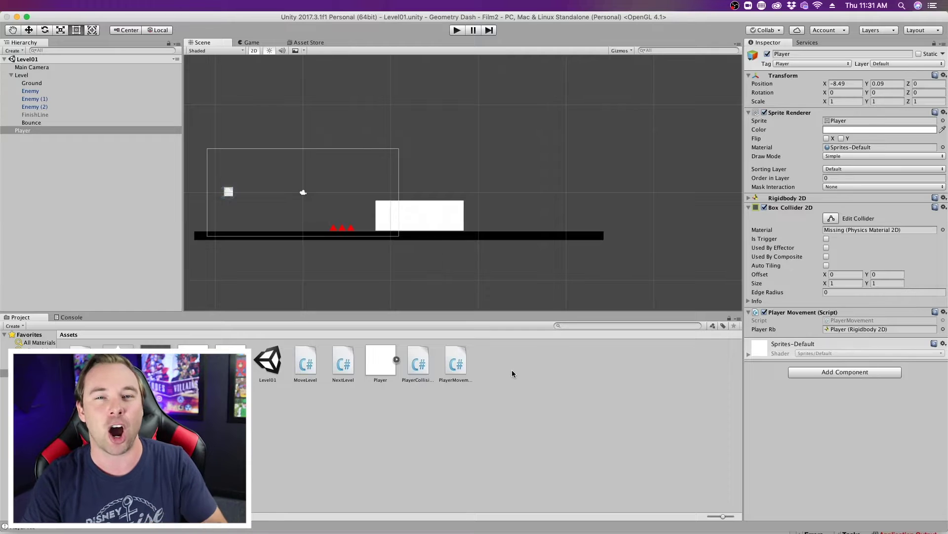
pyautogui.click(525, 352)
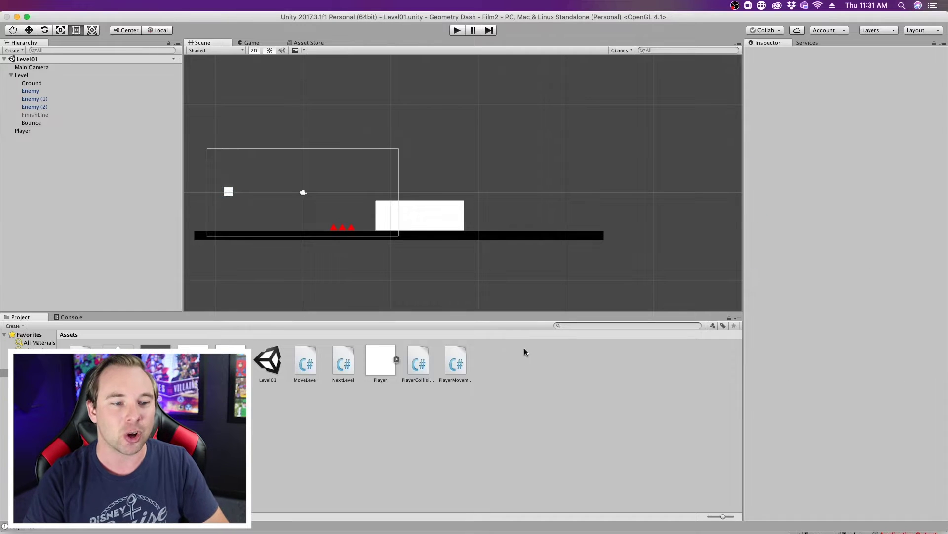
# Create a Physics Material 2D named Sticky and assign it to the Player's Box Collider 2D
pyautogui.rightClick(489, 341)
pyautogui.moveTo(511, 346)
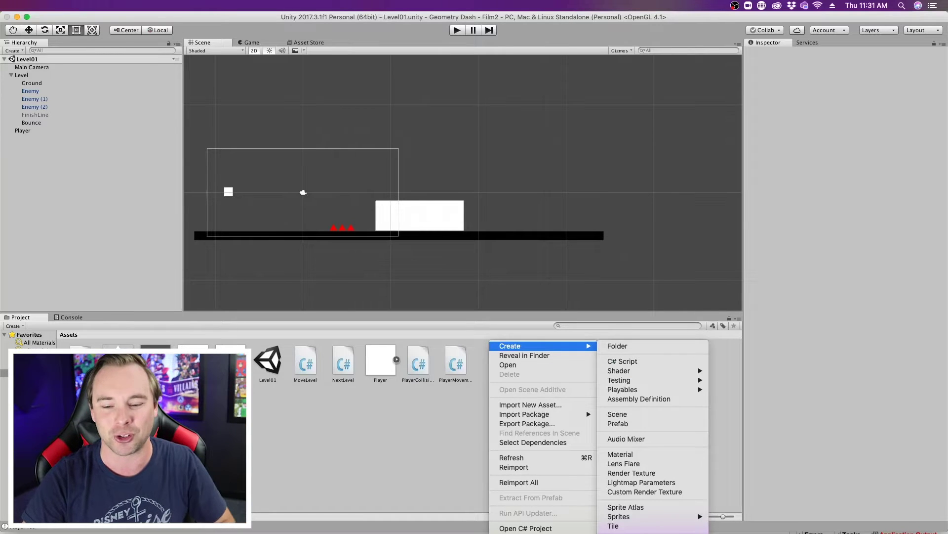
pyautogui.click(637, 529)
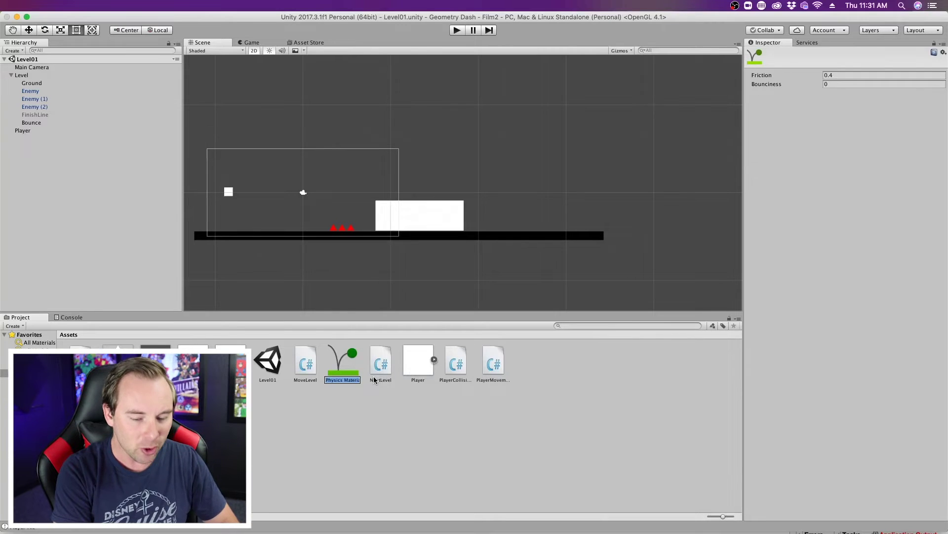
pyautogui.write('F')
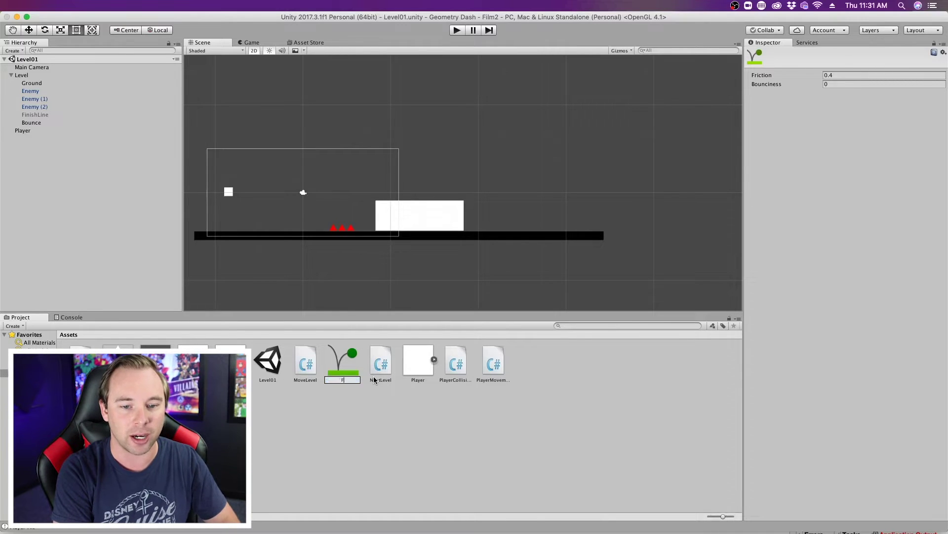
pyautogui.write('iicky')
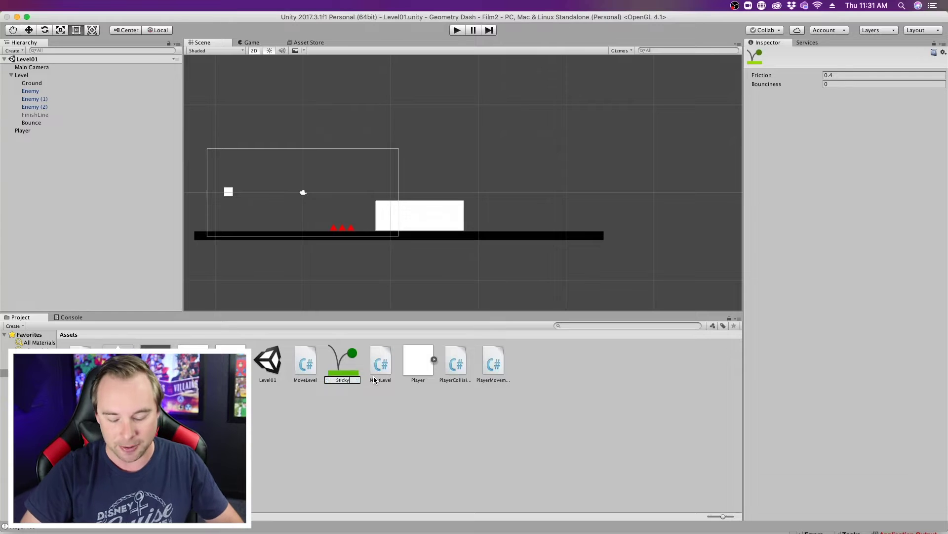
pyautogui.press('Return')
pyautogui.moveTo(488, 366); pyautogui.dragTo(30, 132)
pyautogui.moveTo(495, 364); pyautogui.dragTo(841, 233)
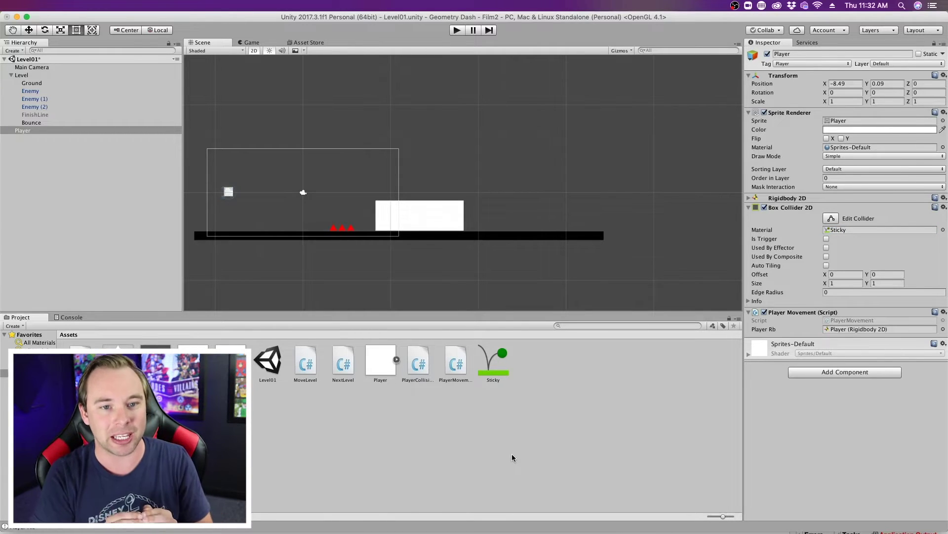
# Test-run the level, stop it, and select the Sticky material asset
pyautogui.click(457, 30)
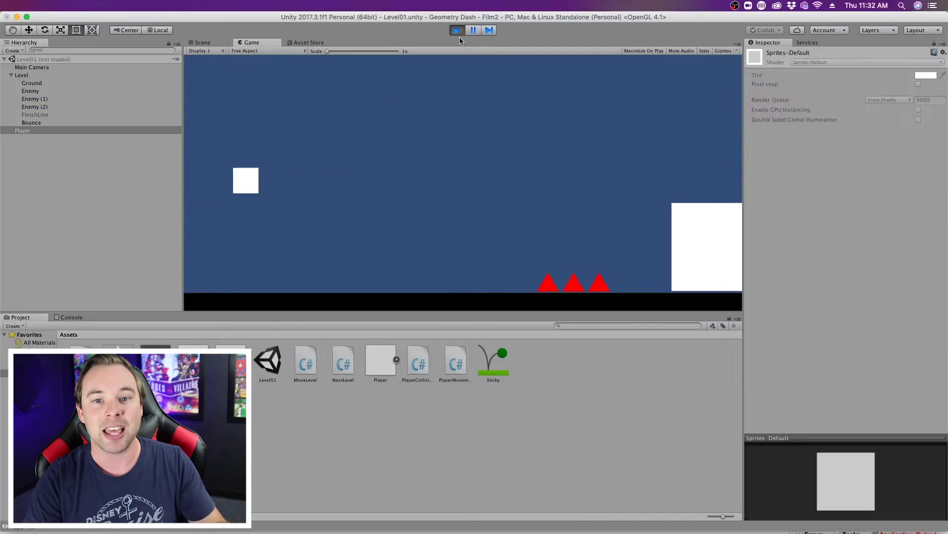
pyautogui.click(458, 31)
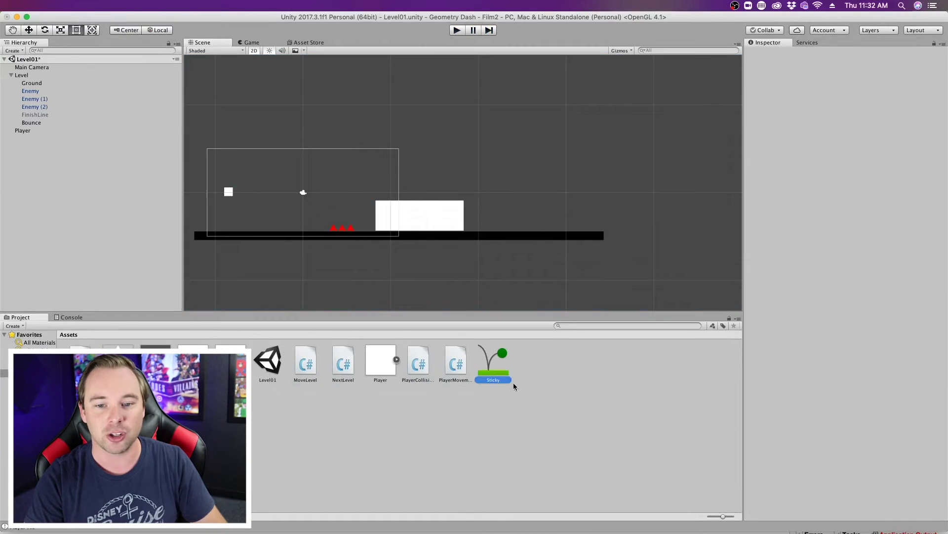
pyautogui.click(499, 366)
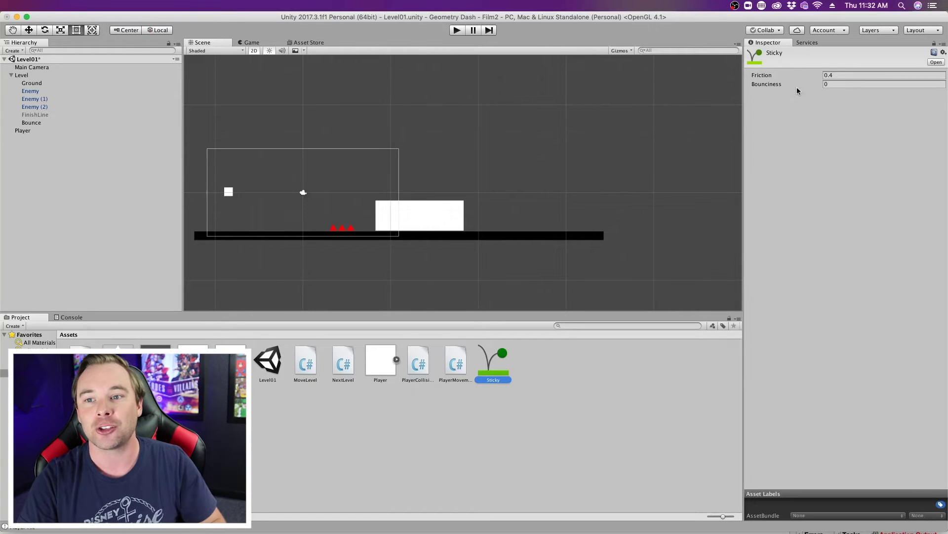
# Set Sticky's Friction to 100 and test the level with it
pyautogui.click(839, 75)
pyautogui.write('1')
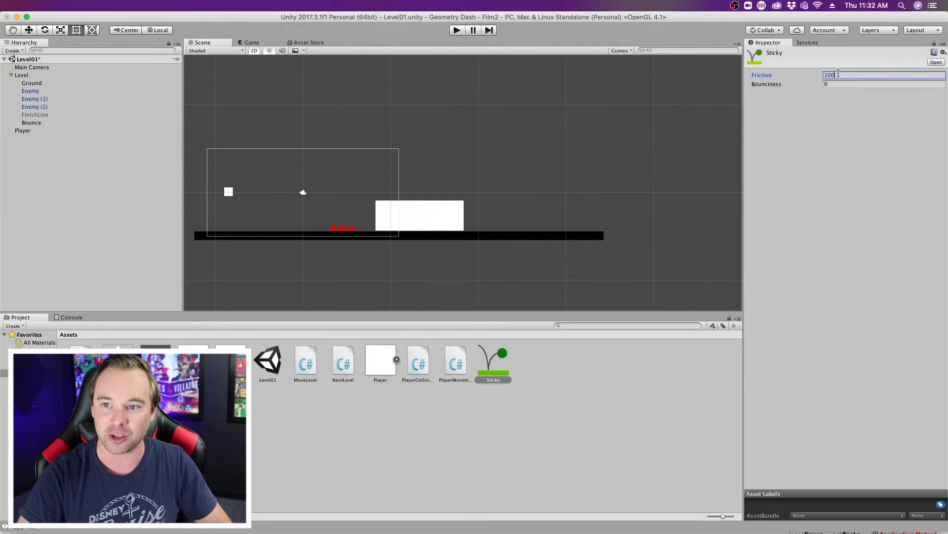
pyautogui.write('00')
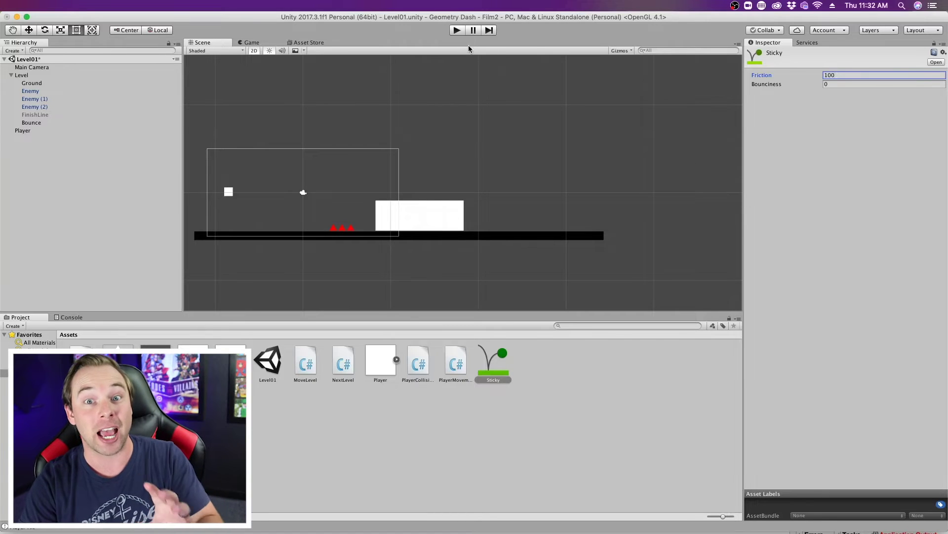
pyautogui.click(456, 30)
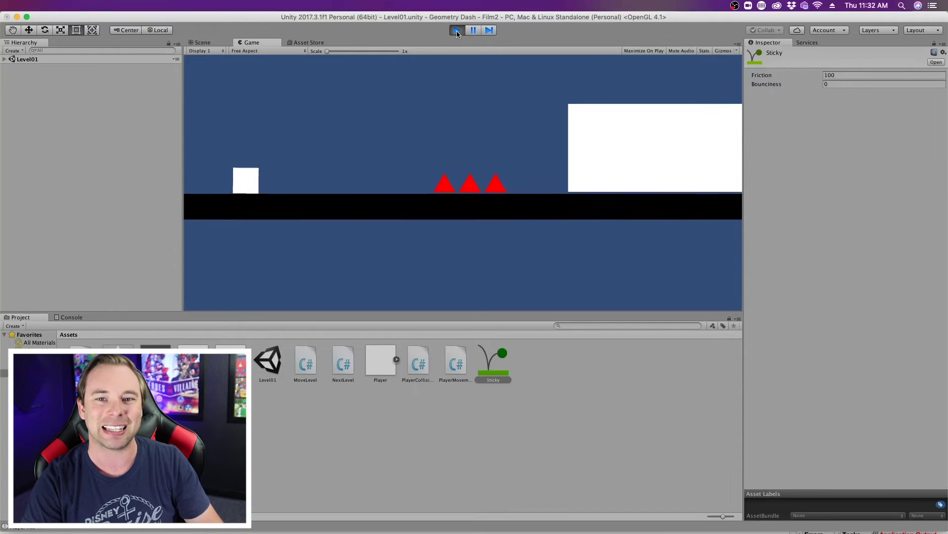
pyautogui.click(457, 30)
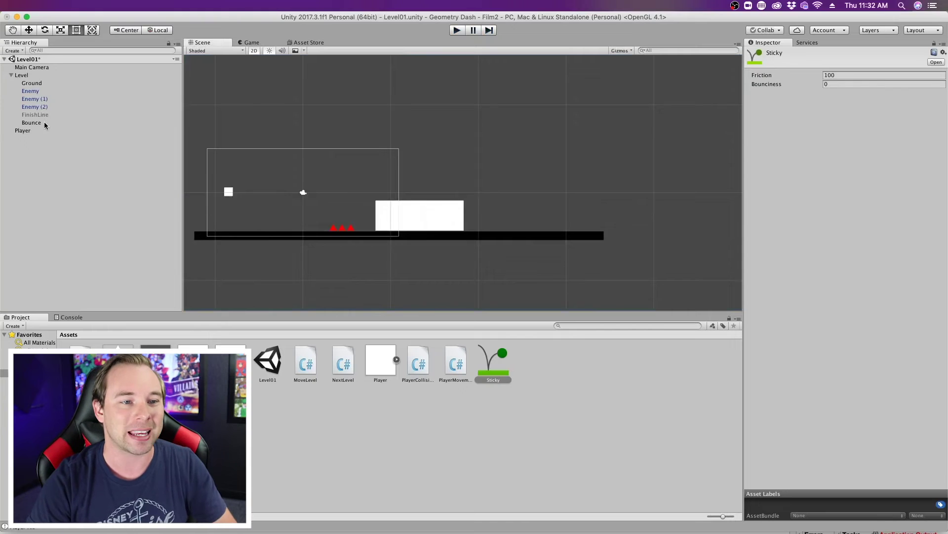
# Select the Bounce block, then create a new Physics Material 2D named bouncy
pyautogui.click(36, 123)
pyautogui.click(447, 224)
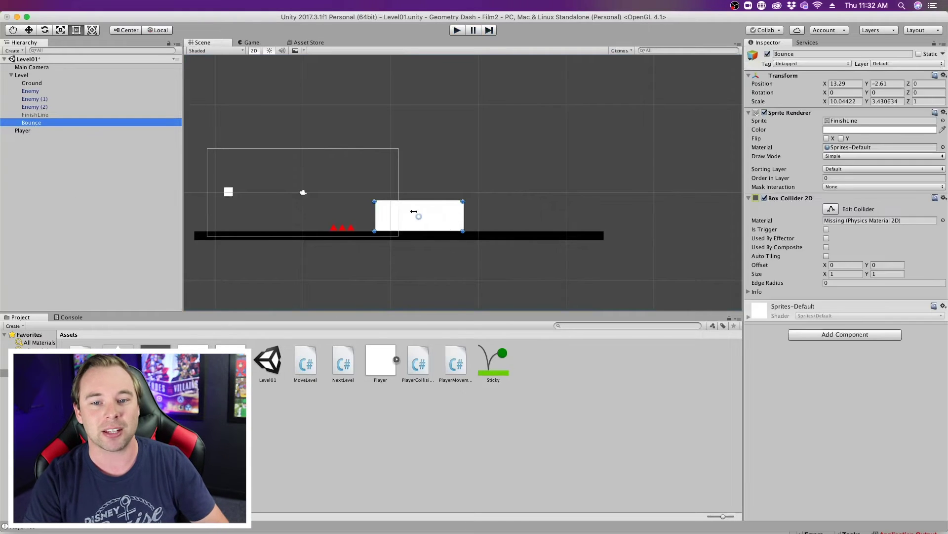
pyautogui.rightClick(552, 360)
pyautogui.moveTo(573, 364)
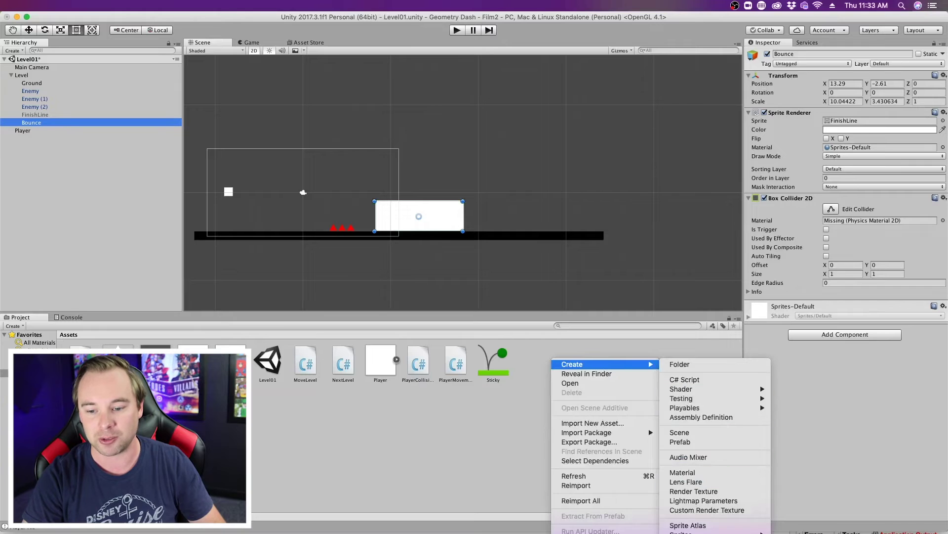
pyautogui.click(701, 529)
pyautogui.write('bouncy')
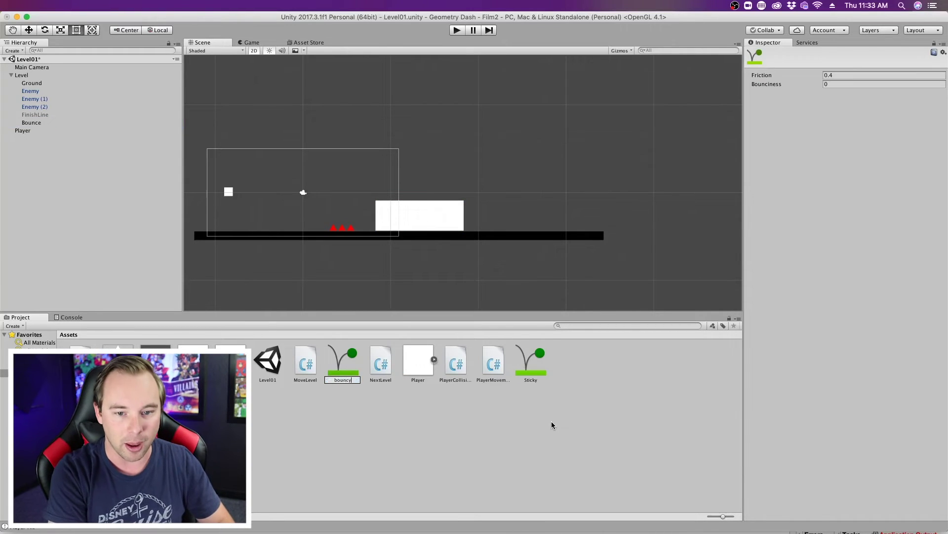
pyautogui.press('Return')
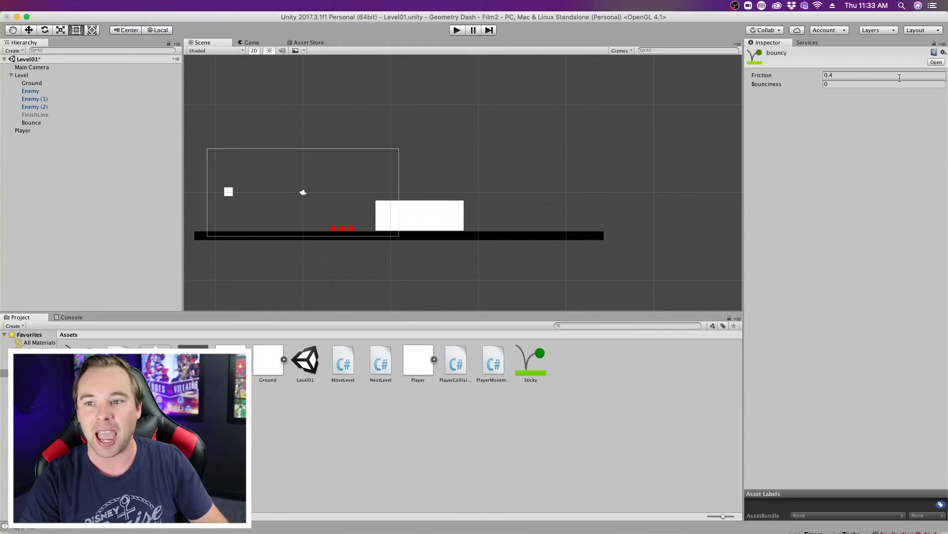
# Set bouncy's Bounciness to 50 and reselect the white Bounce block
pyautogui.click(856, 84)
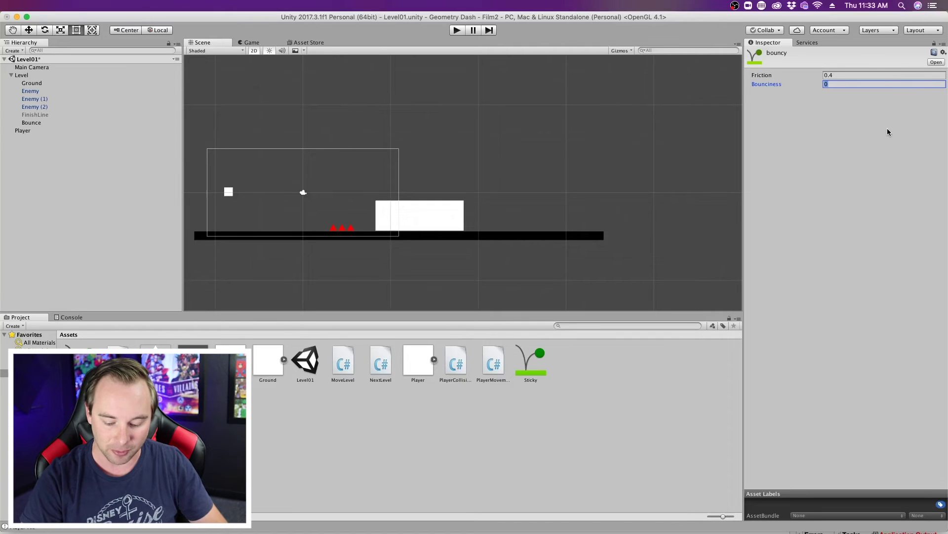
pyautogui.write('50')
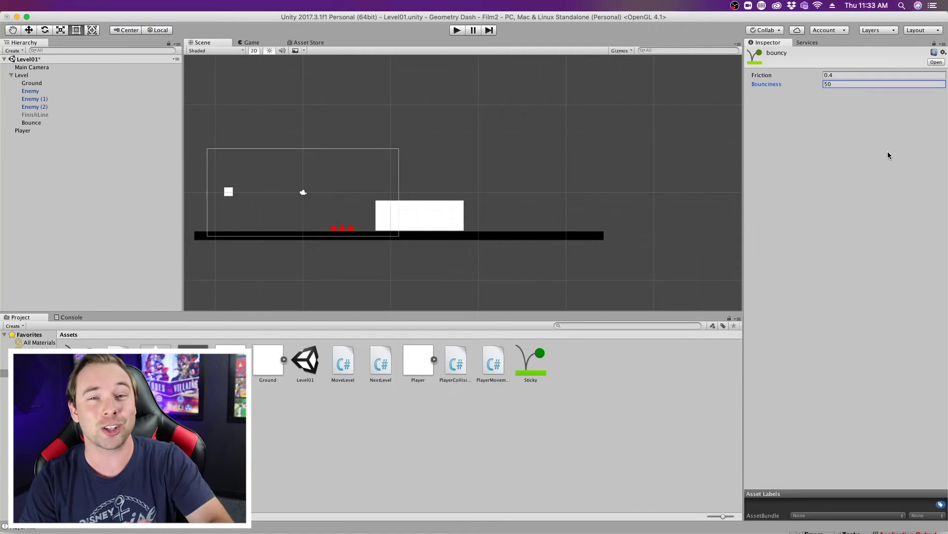
pyautogui.click(433, 218)
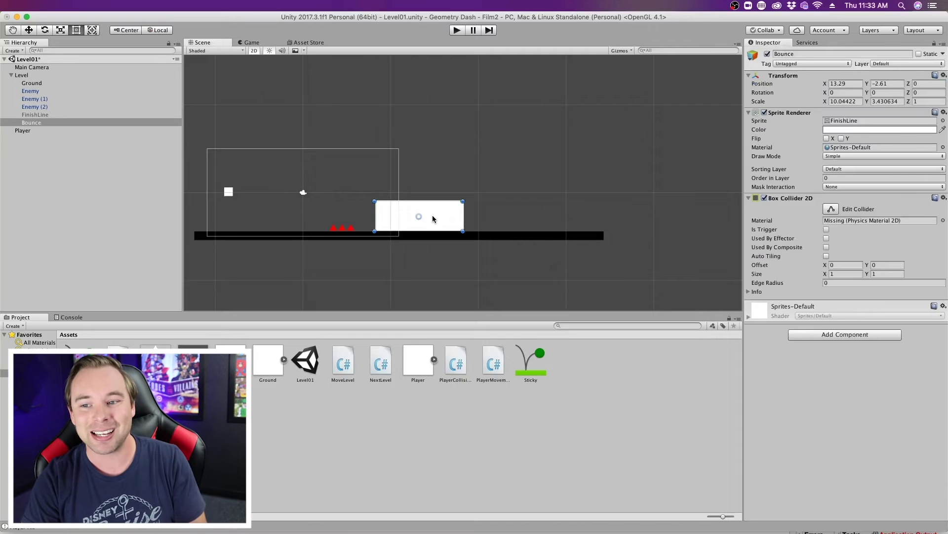
# Assign bouncy to the Bounce block's Box Collider 2D and start a test run
pyautogui.moveTo(203, 346); pyautogui.dragTo(849, 227)
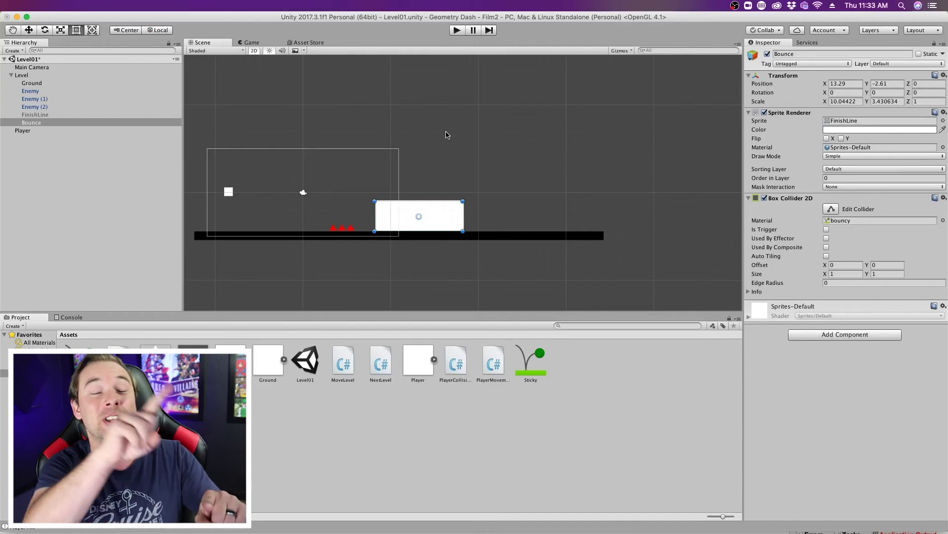
pyautogui.click(457, 30)
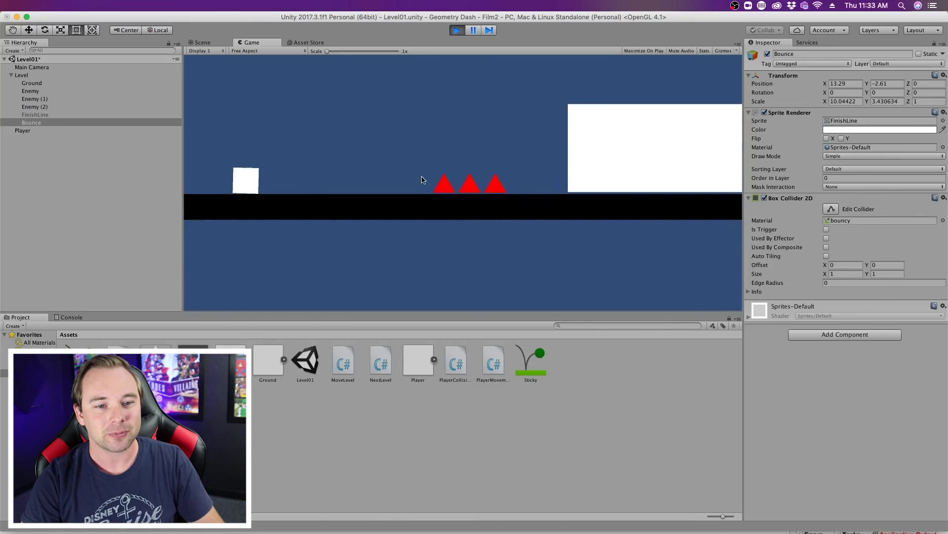
# Make the player cube jump with Space as it heads toward the spikes
pyautogui.press('space')
pyautogui.press('space')
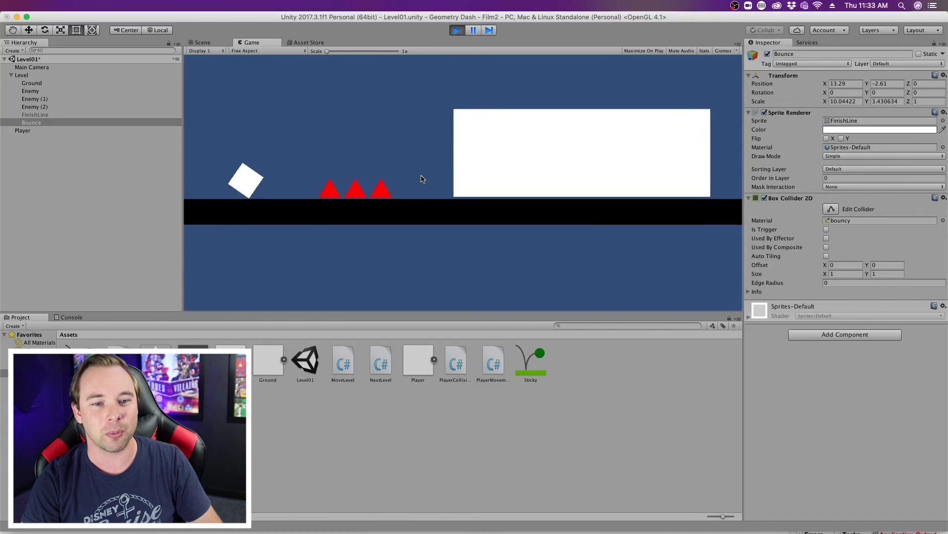